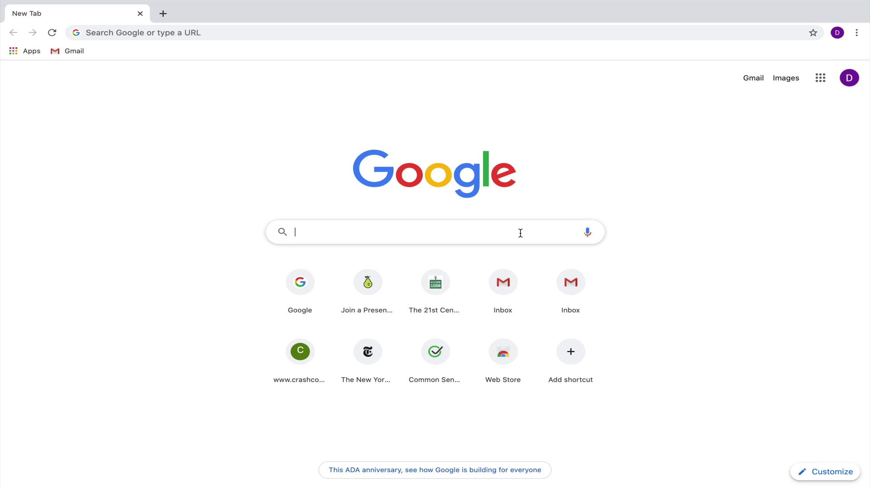
# - Search Google for 'seesaw'
pyautogui.write('seesa')
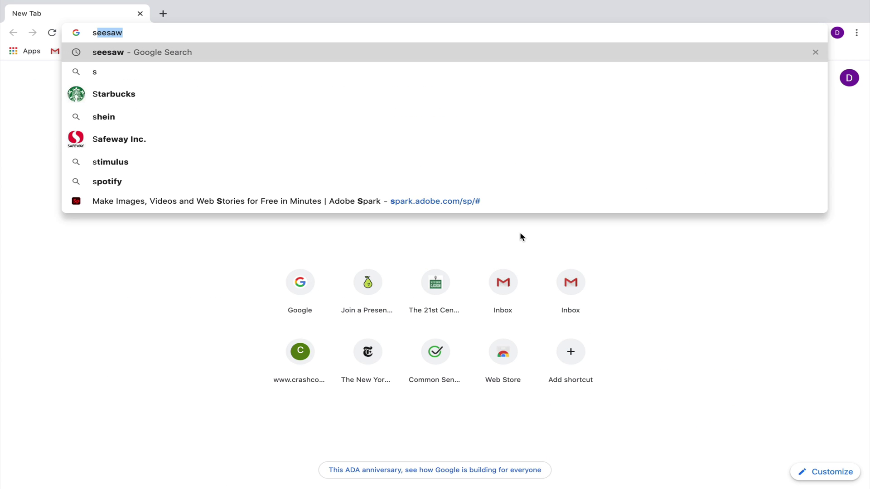
pyautogui.write('w')
pyautogui.press('Return')
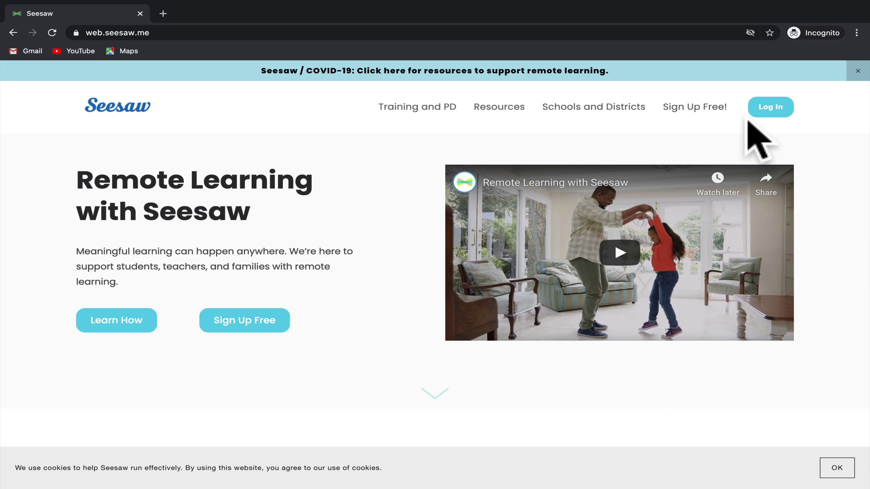
# - Go to Seesaw's login page and choose to sign in as a student
pyautogui.click(770, 108)
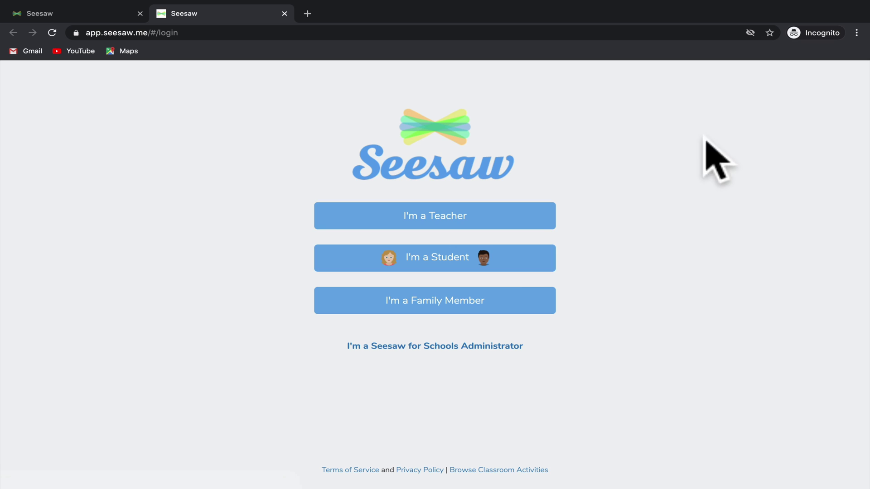
pyautogui.click(508, 263)
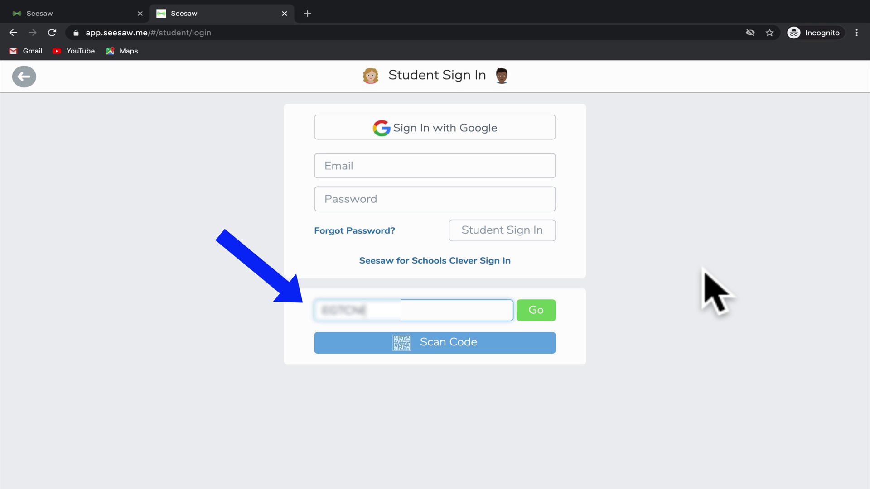
# - Submit the class code, pick the demo student's name and confirm sign-in
pyautogui.click(536, 311)
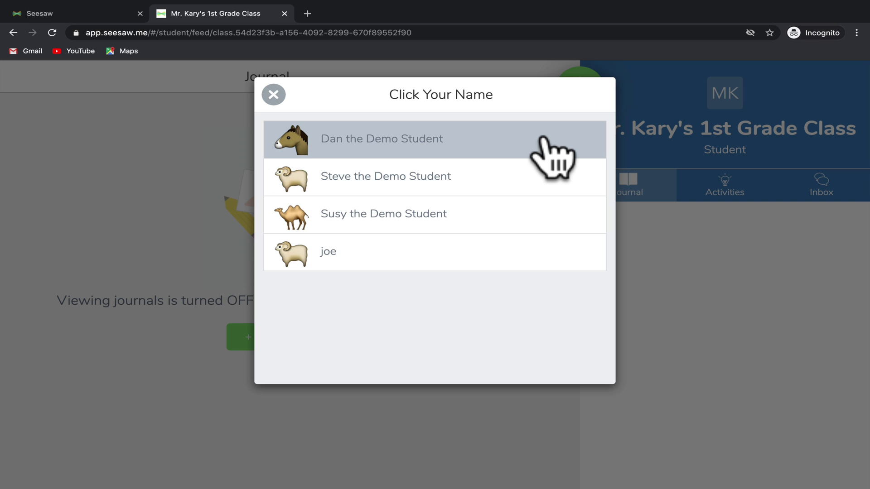
pyautogui.click(543, 138)
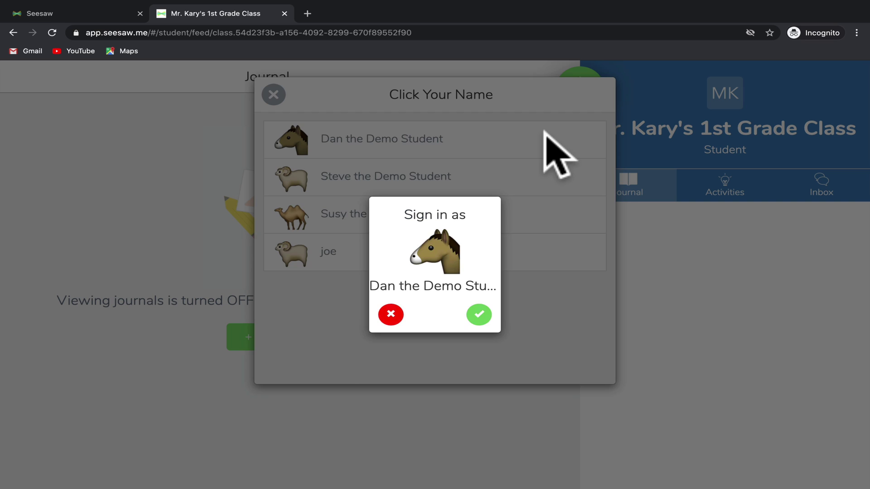
pyautogui.click(479, 314)
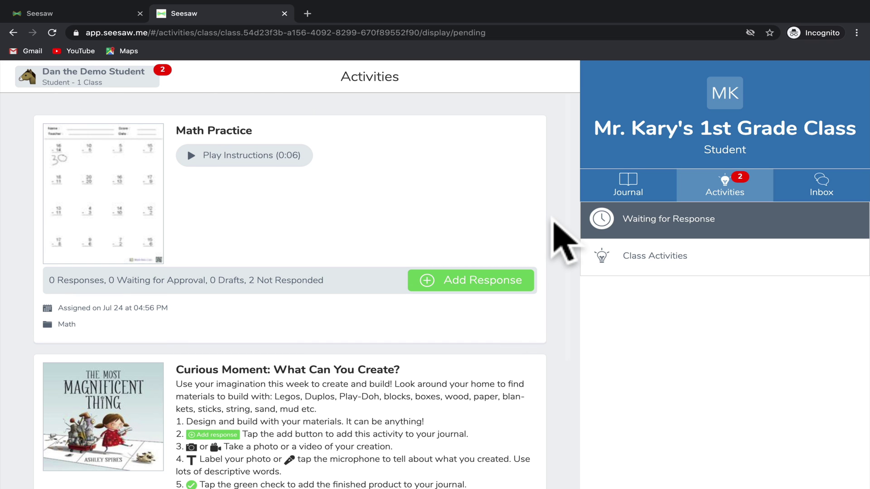
# - Open the Curious Moment activity and play its spoken instructions
pyautogui.scroll(-4, 554, 219)
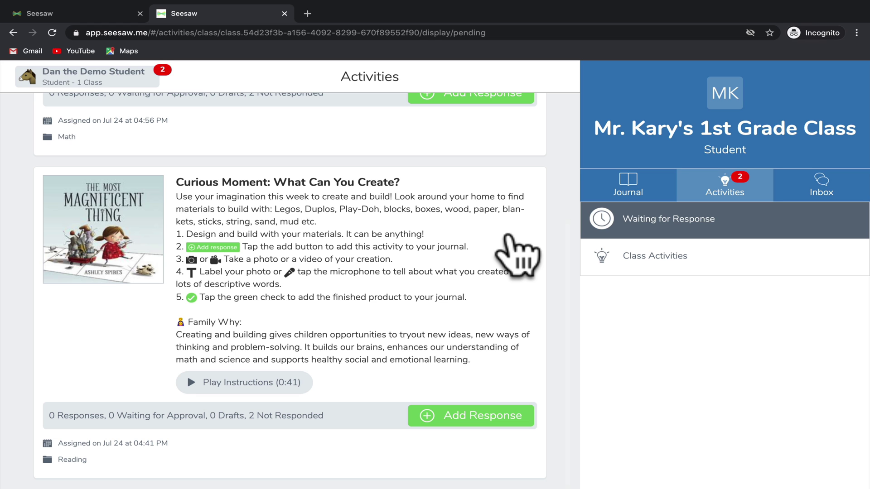
pyautogui.click(506, 236)
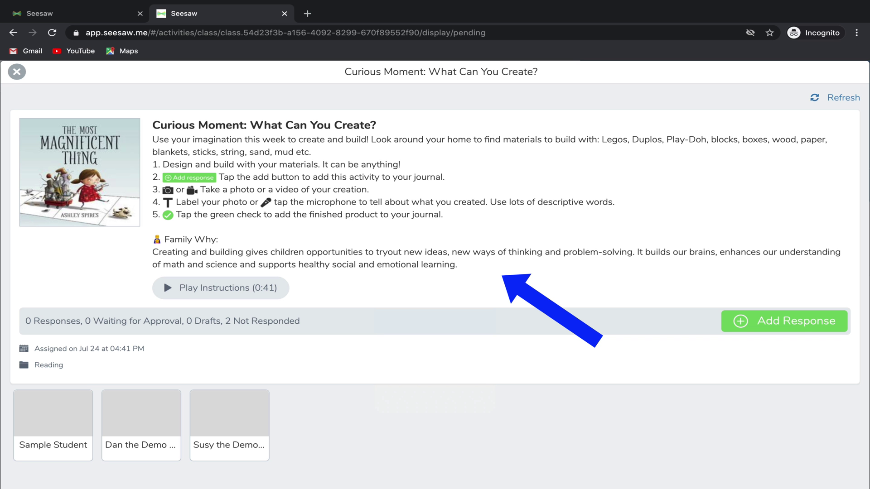
pyautogui.click(164, 279)
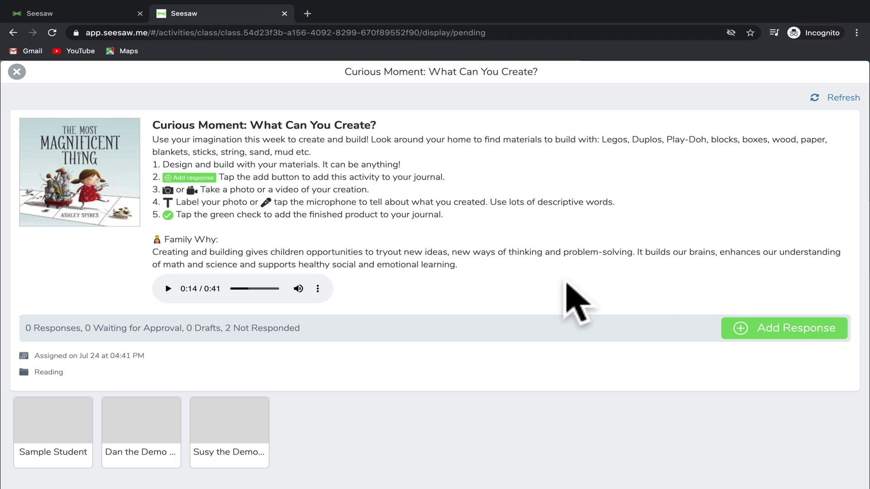
pyautogui.click(761, 331)
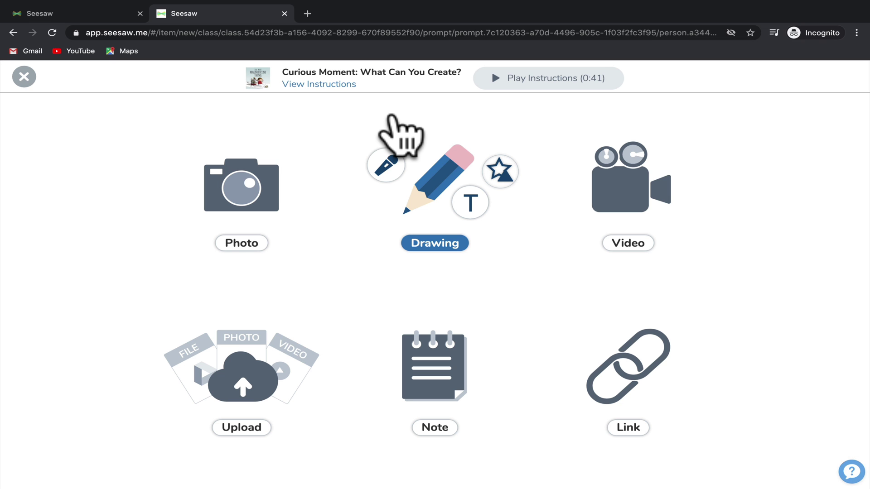
pyautogui.click(340, 85)
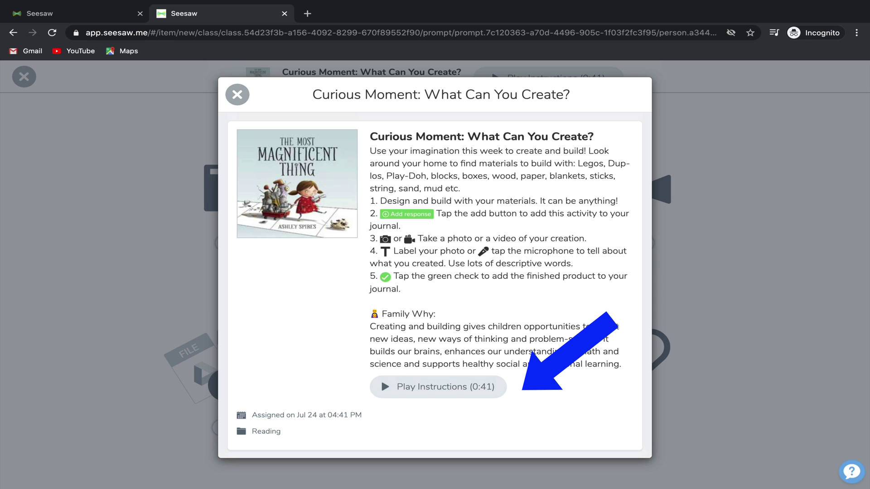
pyautogui.click(382, 379)
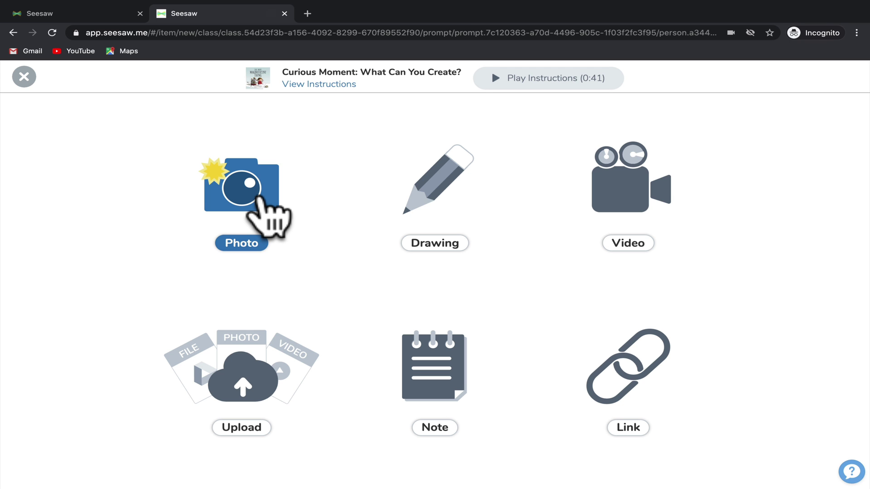
# - Respond with a photo and capture a webcam picture of the blank paper
pyautogui.click(271, 217)
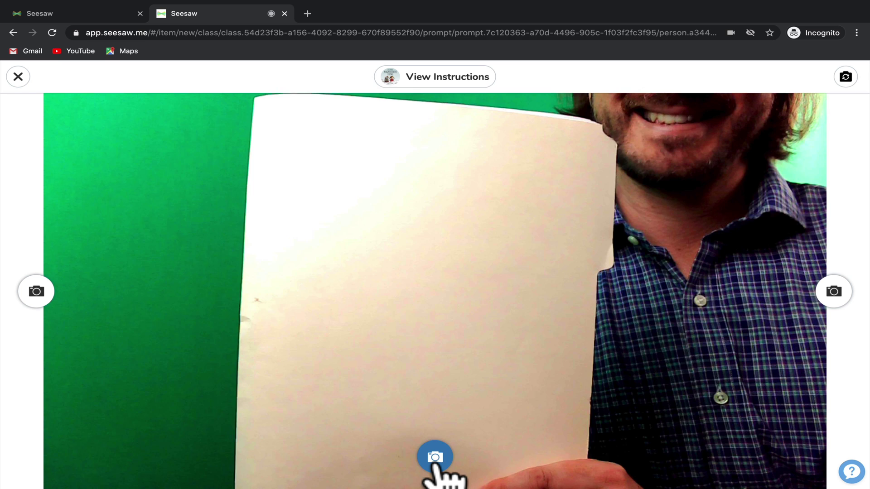
pyautogui.click(434, 462)
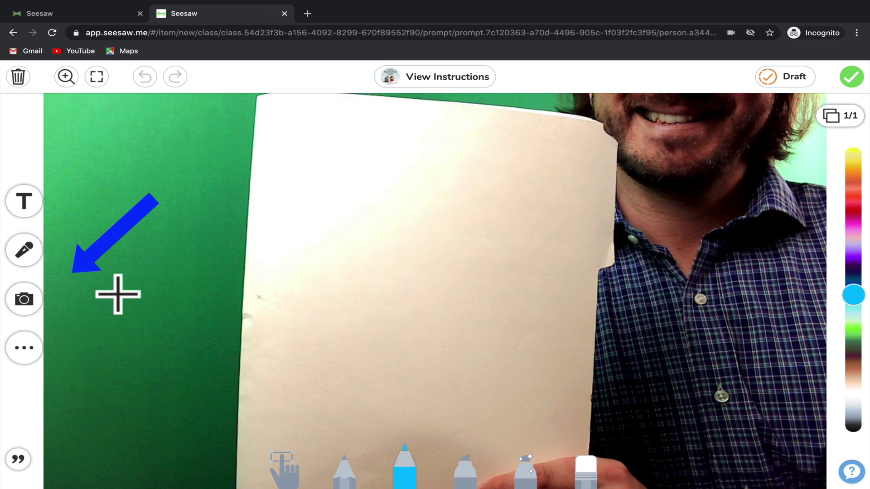
# - Add a 'My Awesome Portfolio' text caption, tilted slightly and shrunk to a small label
pyautogui.click(24, 201)
pyautogui.write('My Awe')
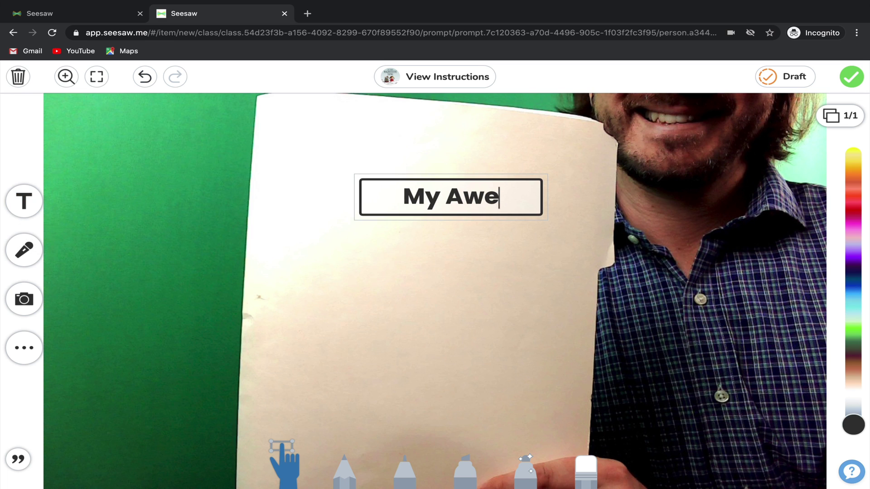
pyautogui.write('some Portfolio')
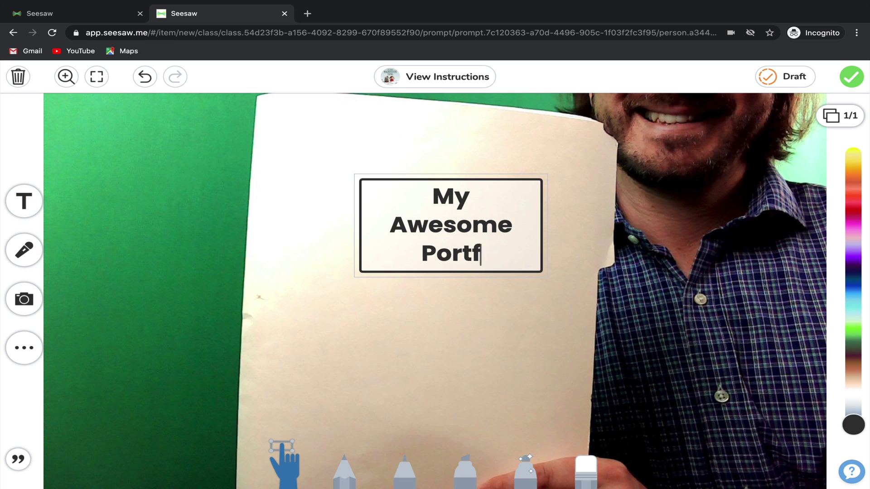
pyautogui.click(415, 230)
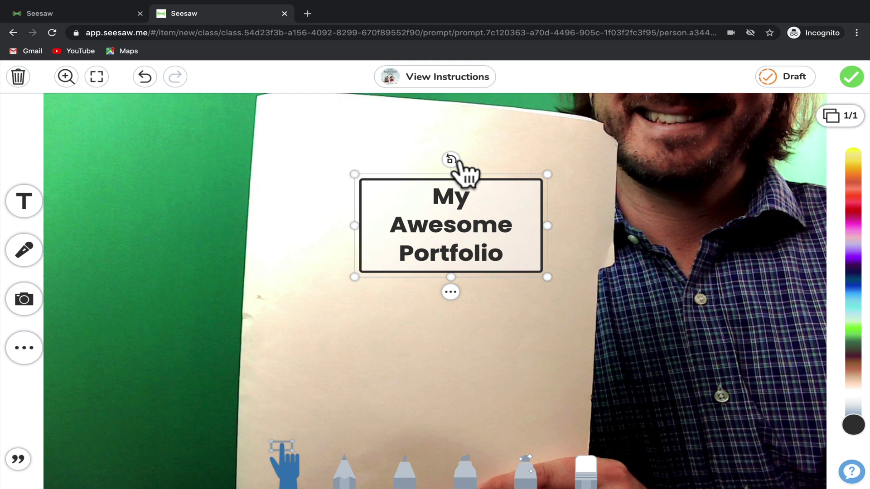
pyautogui.moveTo(449, 161)
pyautogui.mouseDown()
pyautogui.moveTo(439, 159)
pyautogui.moveTo(489, 171)
pyautogui.moveTo(446, 160)
pyautogui.mouseUp()
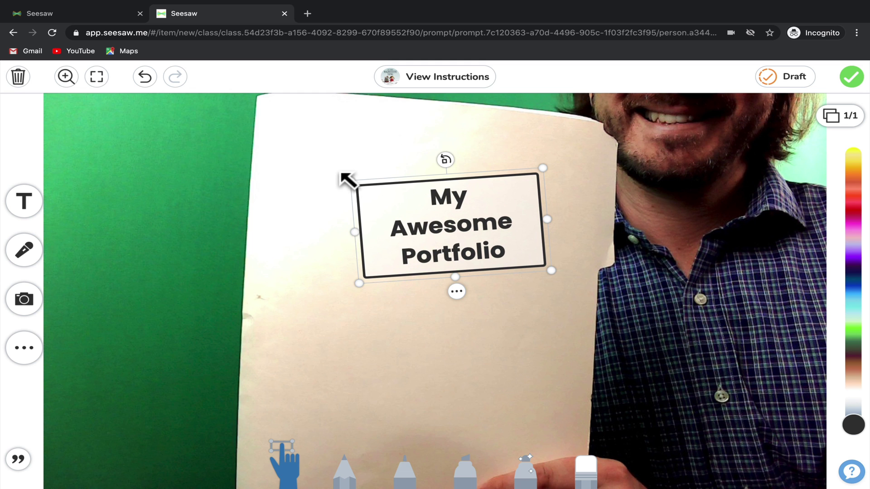
pyautogui.moveTo(346, 181); pyautogui.dragTo(429, 203)
# - Restyle the caption with the Comic font and an outlined box style
pyautogui.click(494, 284)
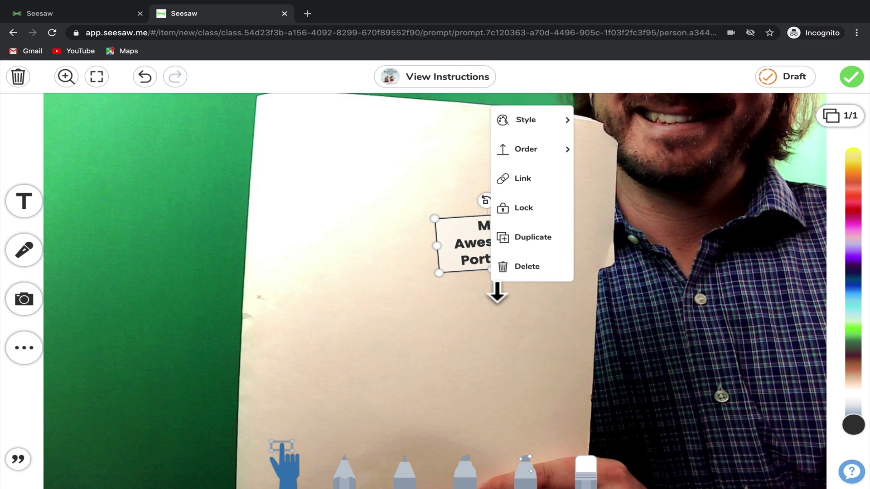
pyautogui.click(526, 120)
pyautogui.click(604, 103)
pyautogui.click(591, 182)
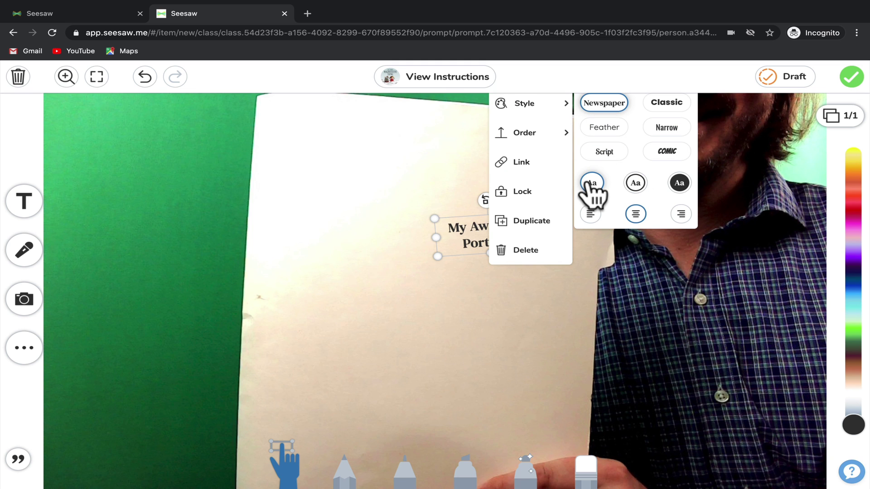
pyautogui.click(635, 184)
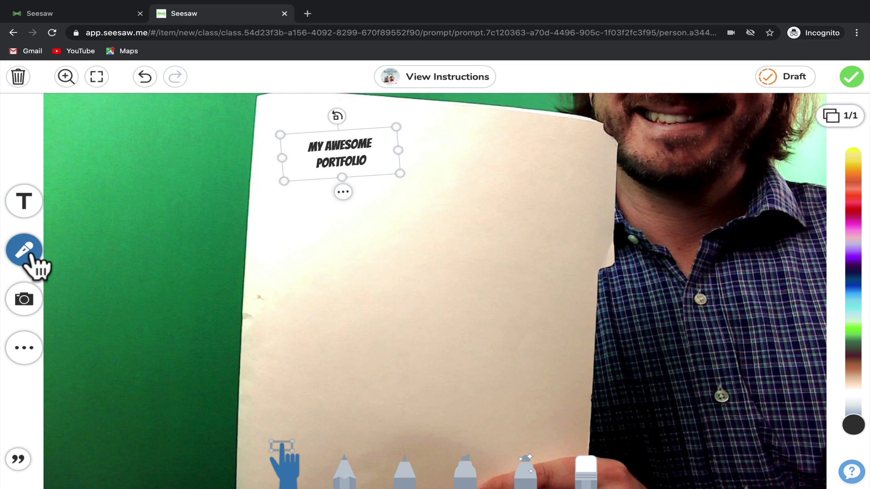
# - Record a voice explanation, allowing microphone access, and keep it on the photo
pyautogui.click(25, 250)
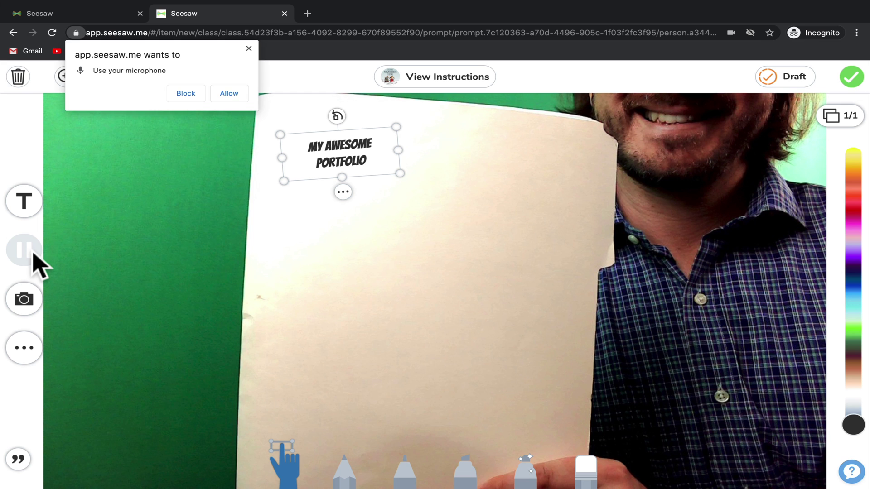
pyautogui.click(240, 95)
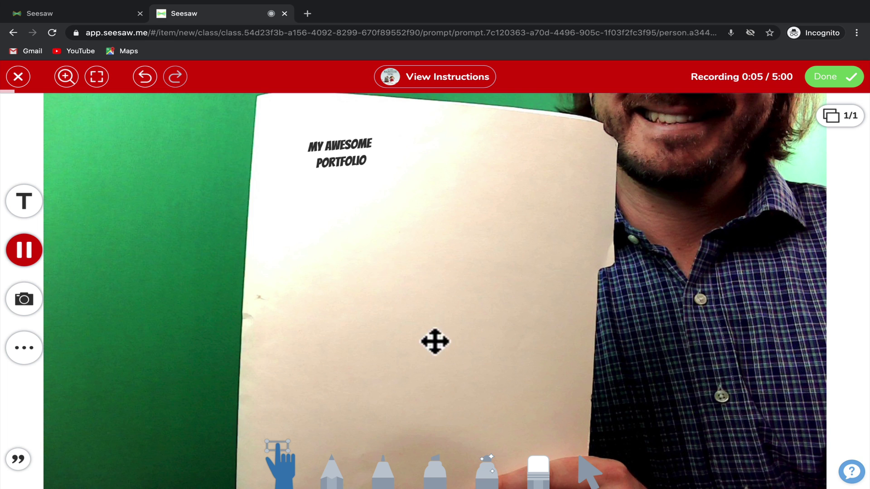
pyautogui.click(845, 91)
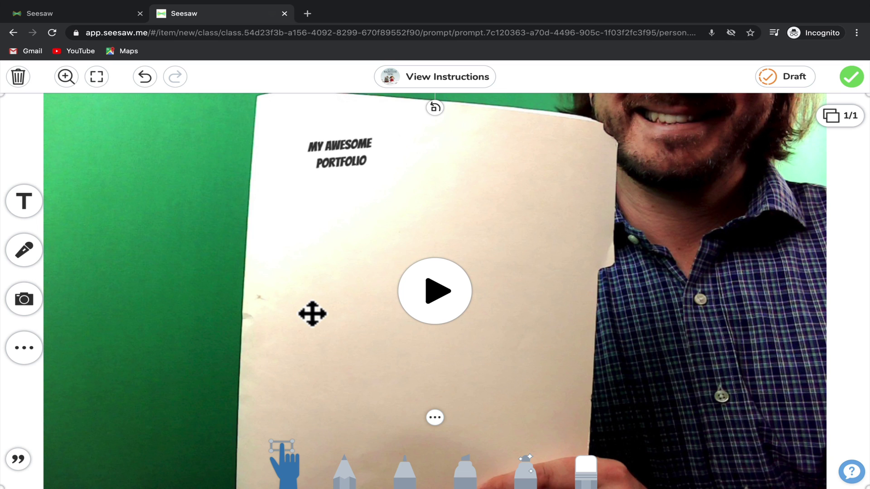
pyautogui.click(435, 417)
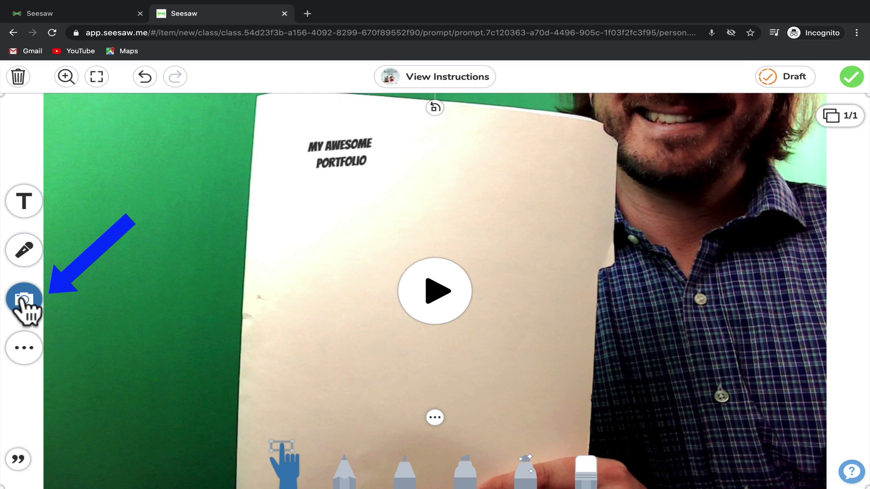
# - Add a blue arrow shape, tilted, enlarged and positioned just below the caption
pyautogui.click(28, 349)
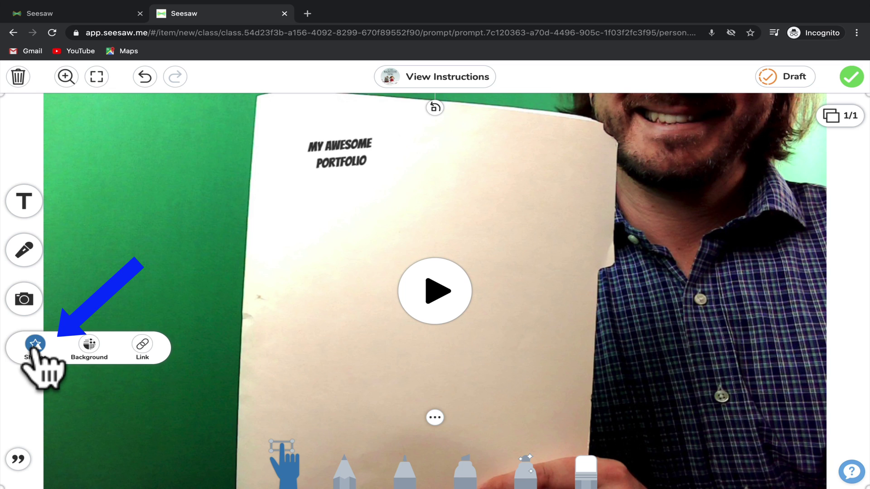
pyautogui.click(35, 345)
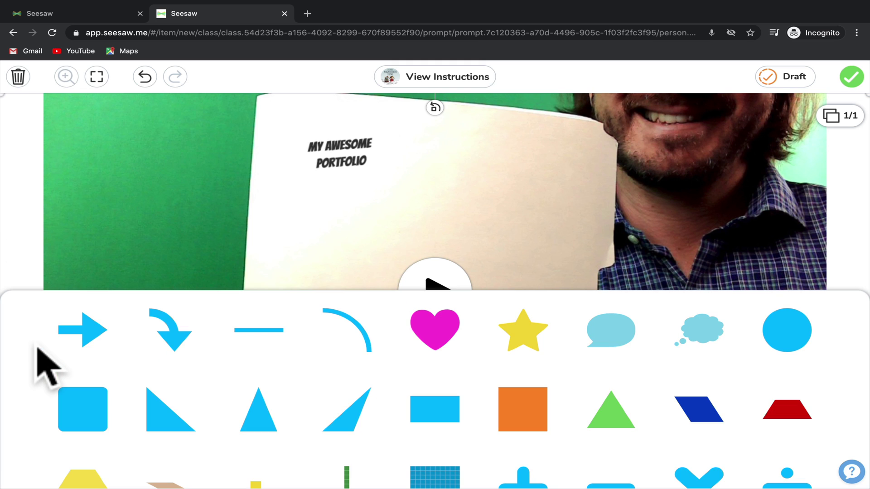
pyautogui.click(87, 337)
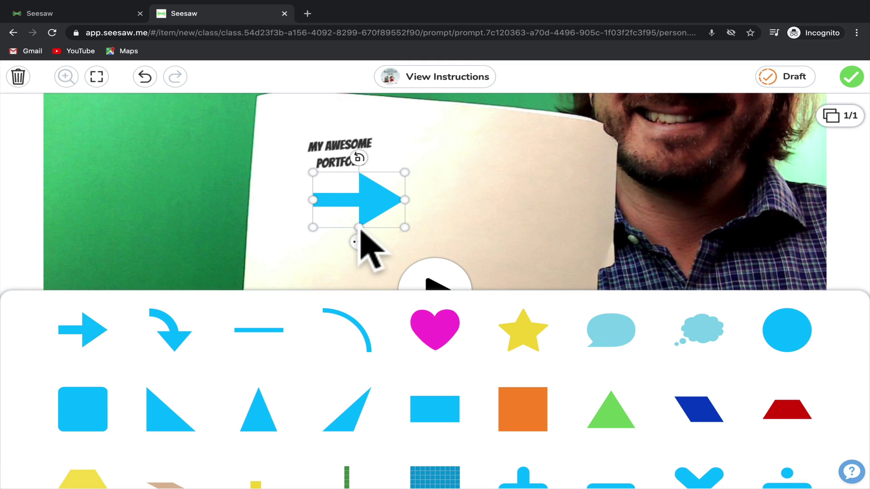
pyautogui.moveTo(365, 243); pyautogui.dragTo(272, 141)
pyautogui.moveTo(375, 190); pyautogui.dragTo(386, 186)
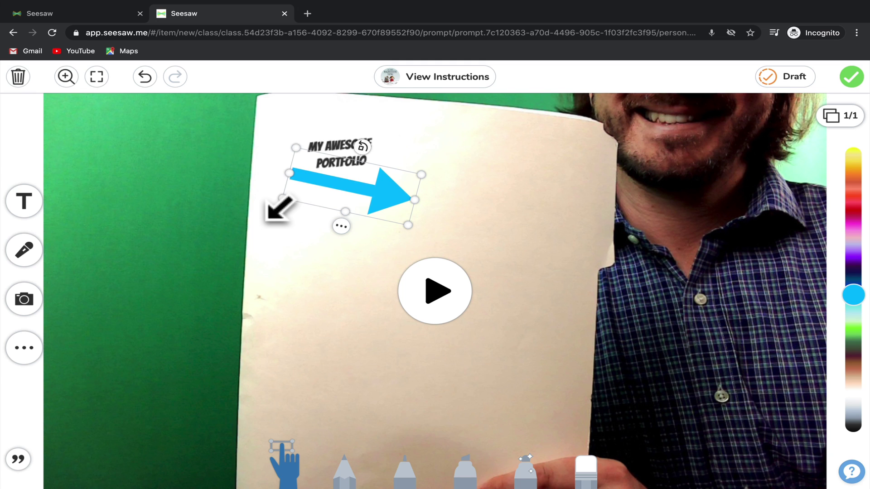
pyautogui.moveTo(282, 198); pyautogui.dragTo(289, 209)
pyautogui.click(343, 235)
# - Make the blue arrow an outline and caption the photo 'This is my awesome portfolio!'
pyautogui.moveTo(357, 249)
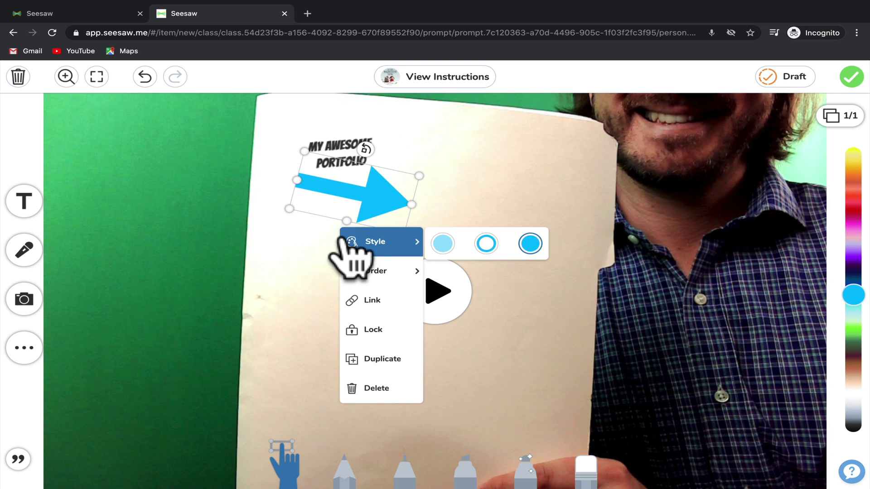
pyautogui.click(483, 246)
pyautogui.click(128, 390)
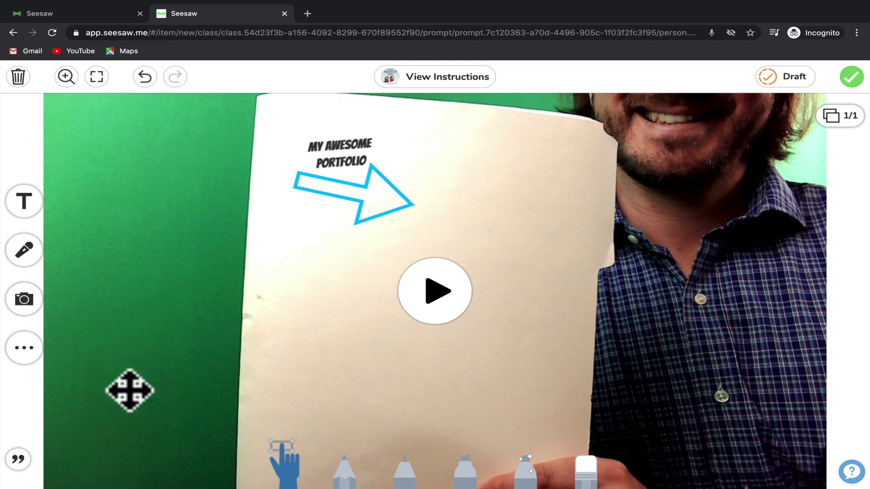
pyautogui.click(17, 459)
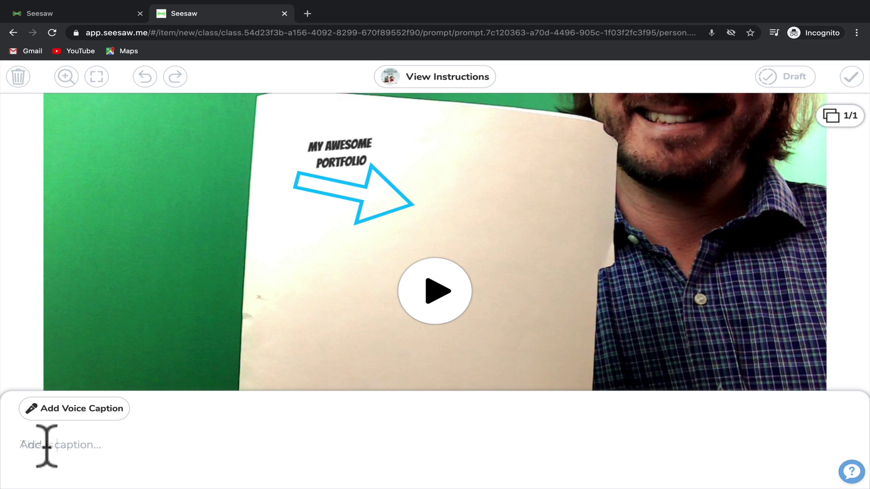
pyautogui.write('This is my awesome')
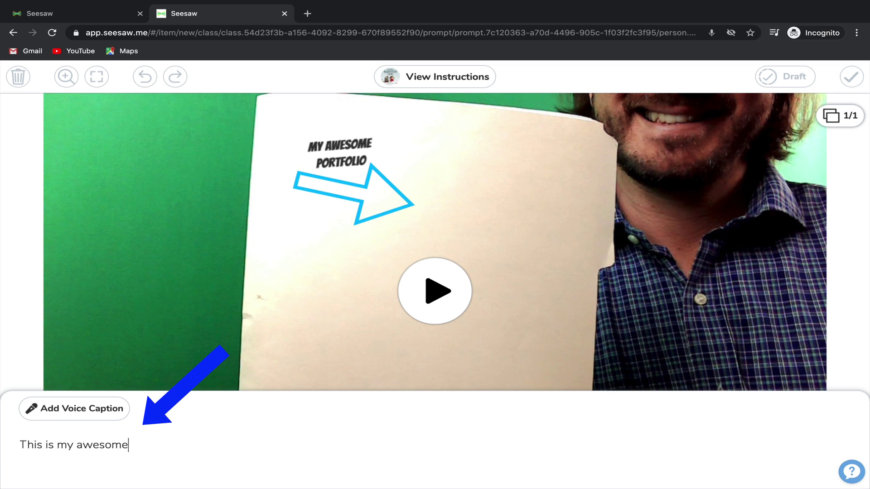
pyautogui.write(' portfolio!')
# - Write 'Hi!' on the lower part of the photo with the magenta glitter pen
pyautogui.click(335, 479)
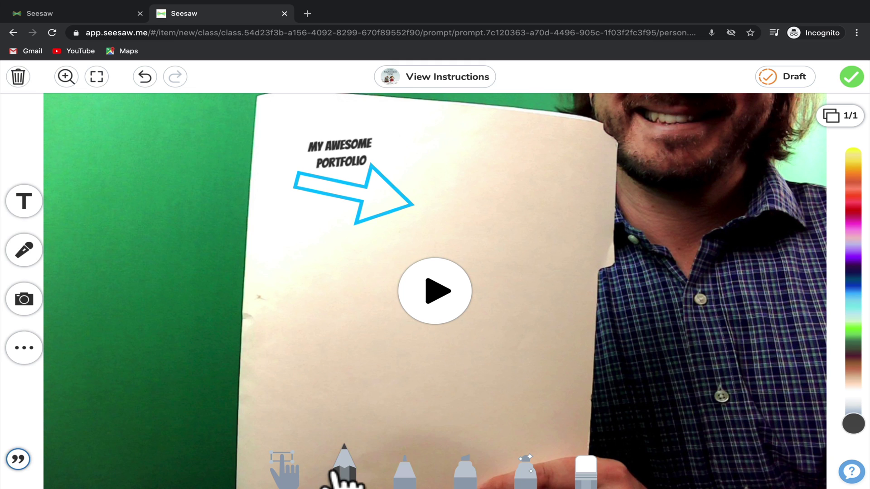
pyautogui.click(402, 480)
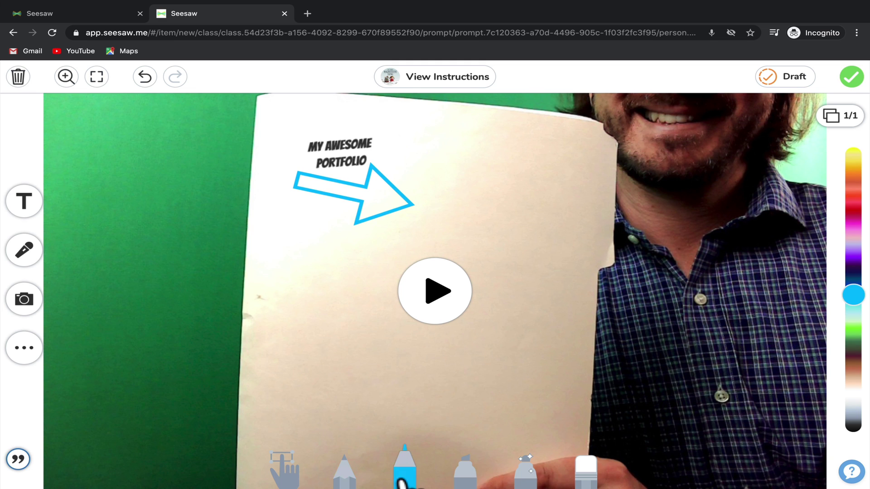
pyautogui.click(466, 474)
pyautogui.click(525, 474)
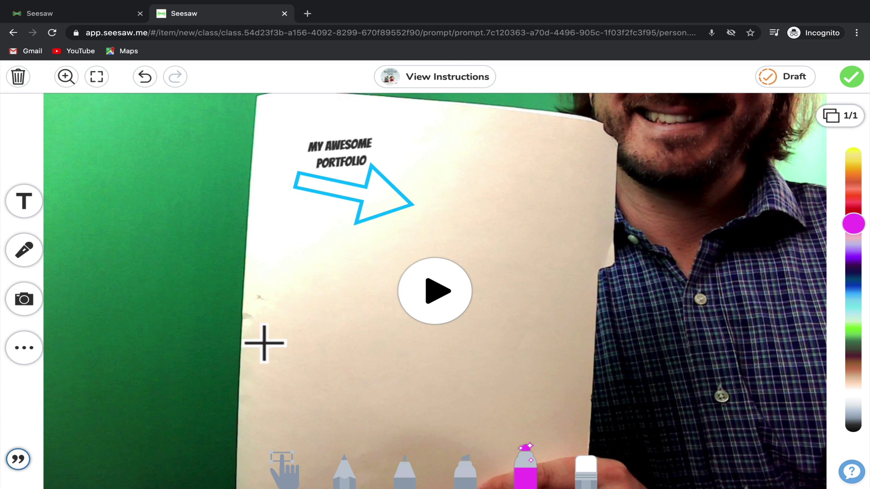
pyautogui.moveTo(265, 343)
pyautogui.mouseDown()
pyautogui.moveTo(268, 403)
pyautogui.moveTo(318, 375)
pyautogui.mouseUp()
pyautogui.moveTo(320, 343); pyautogui.dragTo(324, 401)
pyautogui.moveTo(358, 378); pyautogui.dragTo(362, 405)
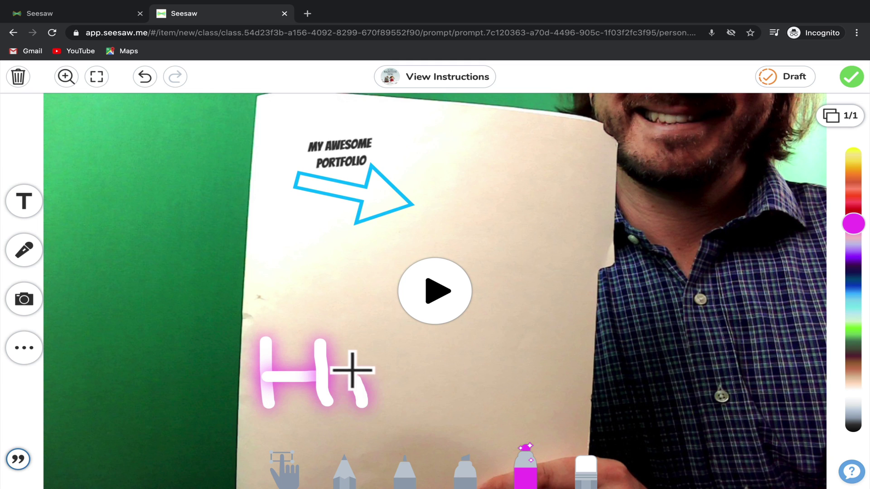
pyautogui.click(350, 361)
pyautogui.moveTo(378, 336); pyautogui.dragTo(397, 373)
pyautogui.click(407, 404)
# - Change the pen colour to light cyan, then erase the exclamation mark
pyautogui.click(854, 323)
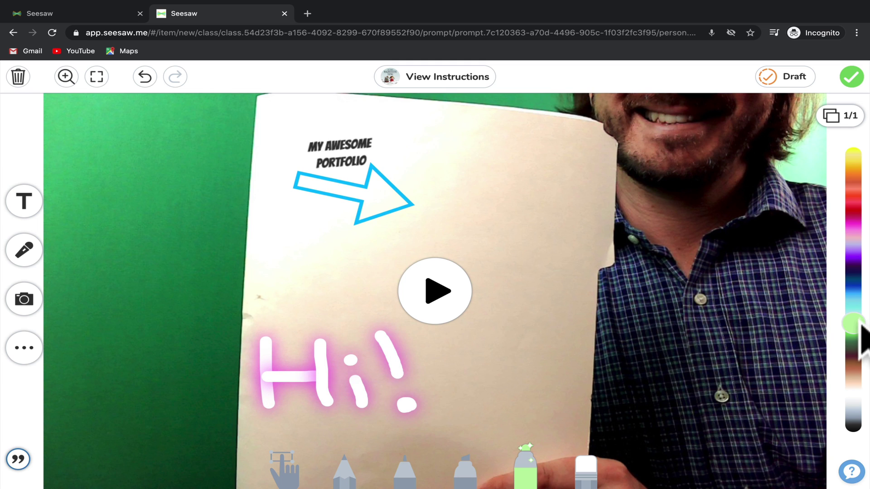
pyautogui.moveTo(861, 324)
pyautogui.mouseDown()
pyautogui.moveTo(857, 247)
pyautogui.moveTo(854, 311)
pyautogui.mouseUp()
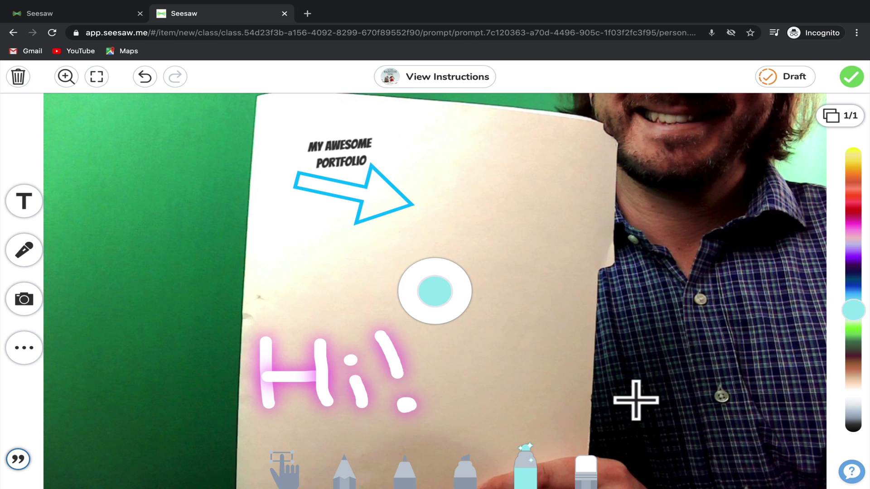
pyautogui.click(586, 472)
pyautogui.moveTo(445, 430)
pyautogui.mouseDown()
pyautogui.moveTo(407, 420)
pyautogui.moveTo(385, 346)
pyautogui.moveTo(406, 381)
pyautogui.moveTo(373, 385)
pyautogui.moveTo(388, 340)
pyautogui.moveTo(377, 344)
pyautogui.mouseUp()
# - Undo the erasure from the zoom panel to restore the full pink 'Hi!' on the photo
pyautogui.click(67, 77)
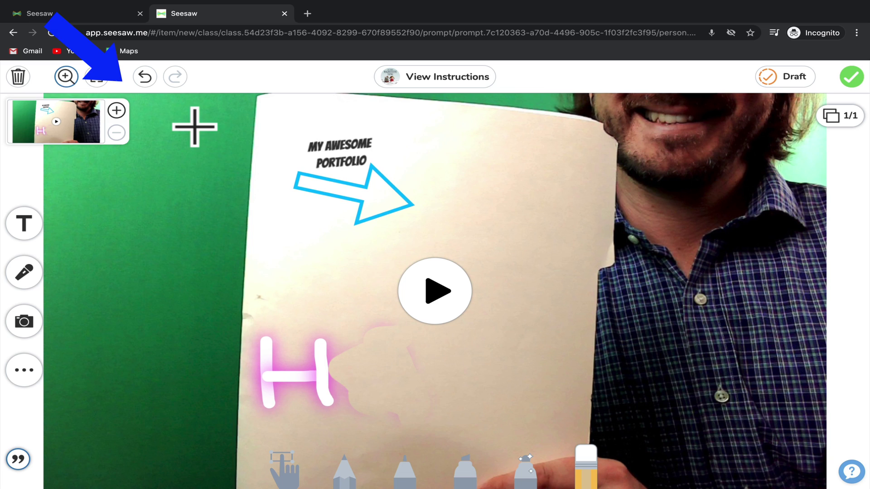
pyautogui.click(145, 82)
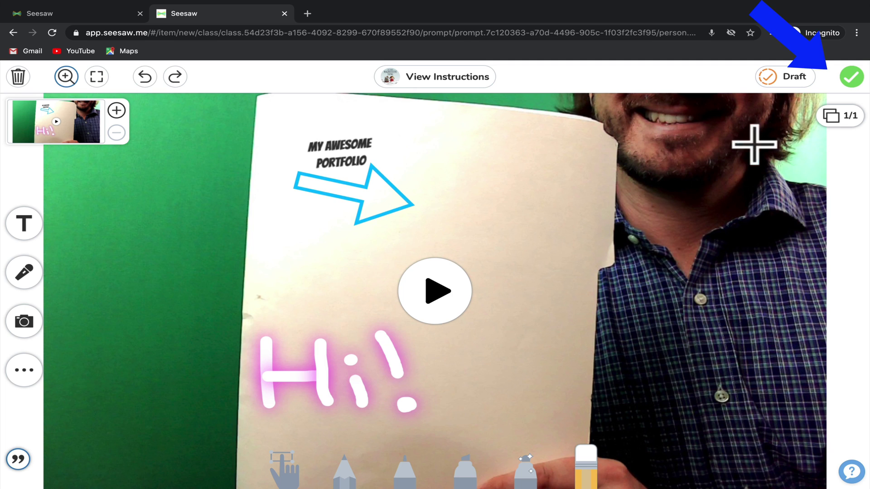
# - Save the Hi! photo post as a draft, then reopen it and submit it for teacher approval
pyautogui.click(851, 81)
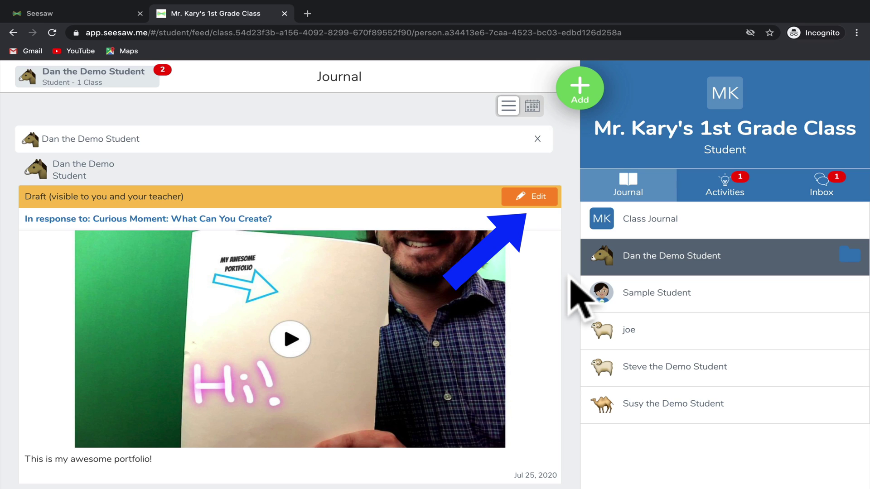
pyautogui.click(535, 200)
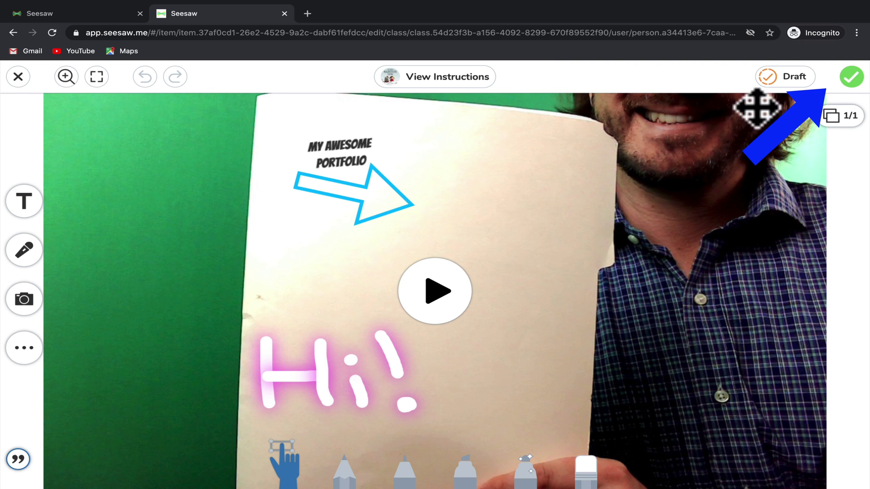
pyautogui.click(851, 78)
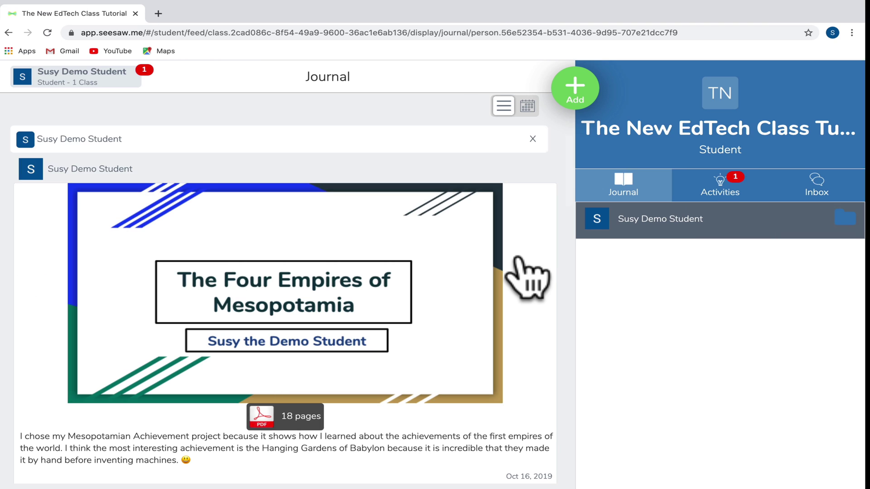
# - Scroll down through the sample student's portfolio journal feed
pyautogui.scroll(-8, 525, 270)
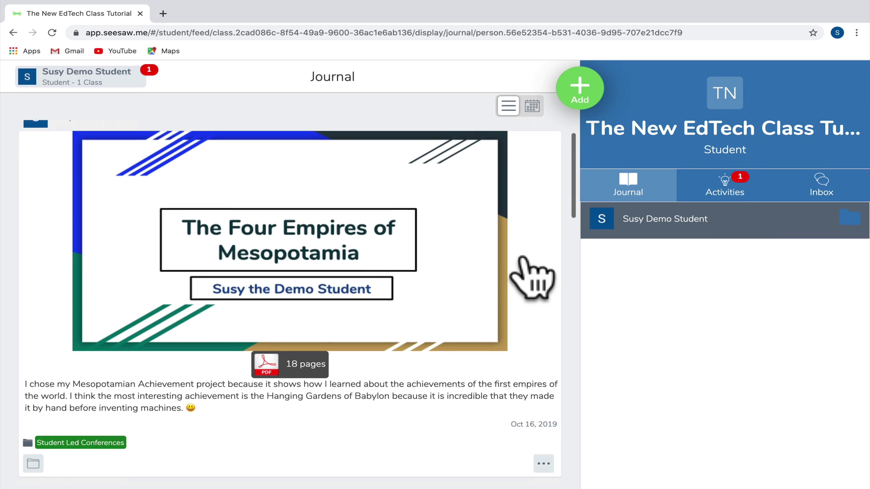
pyautogui.scroll(-8, 525, 267)
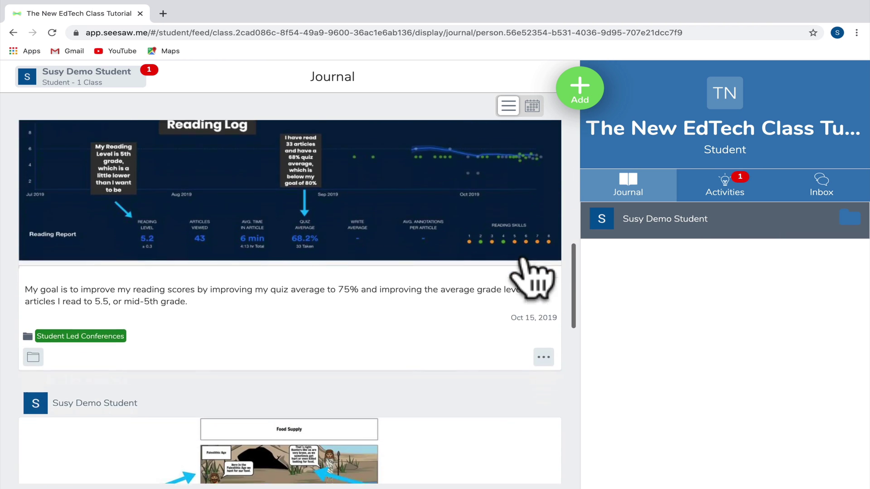
pyautogui.scroll(-10, 537, 277)
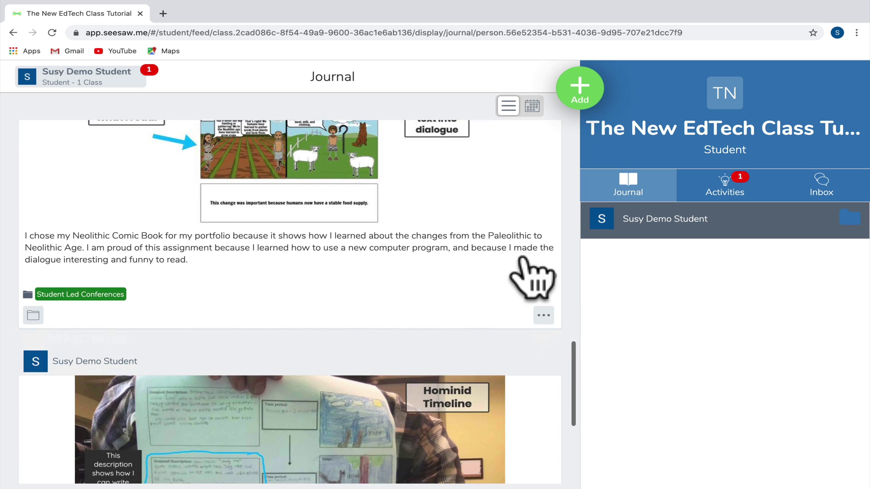
pyautogui.scroll(-1, 526, 254)
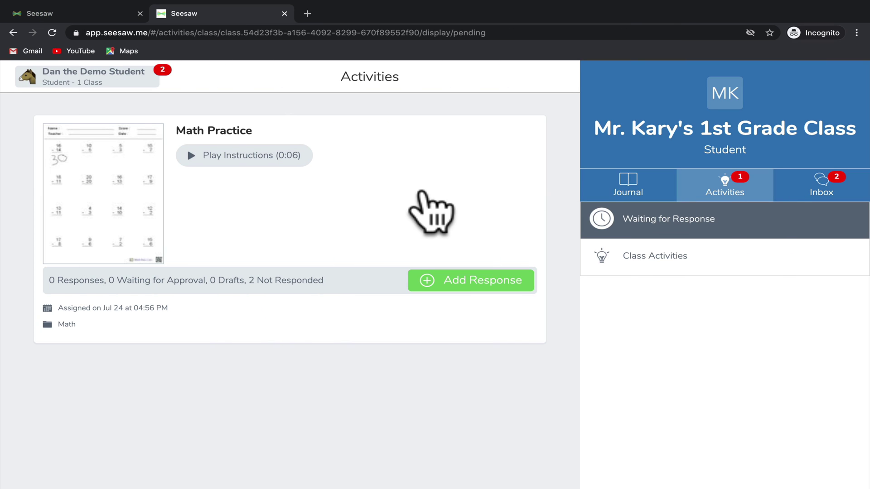
# - Handwrite 5, 2 and 2 under 10 − 5, 5 − 3 and 15 − 7 in black pencil, then submit
pyautogui.click(445, 277)
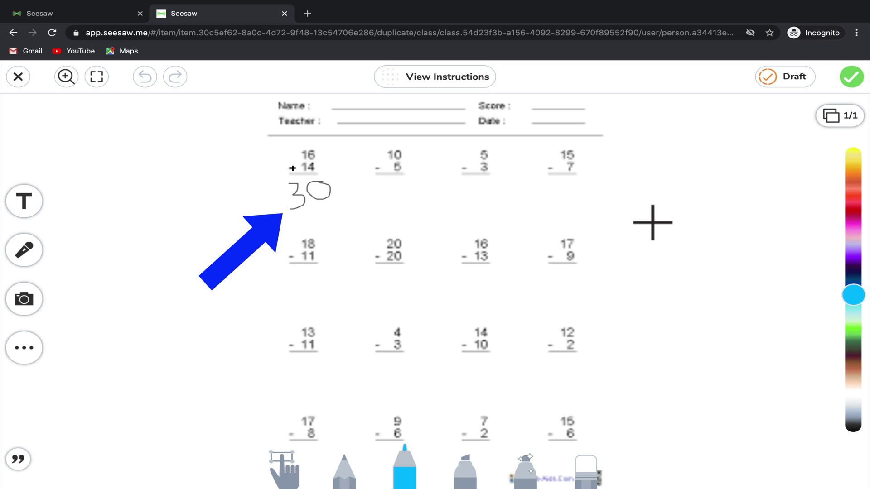
pyautogui.click(344, 467)
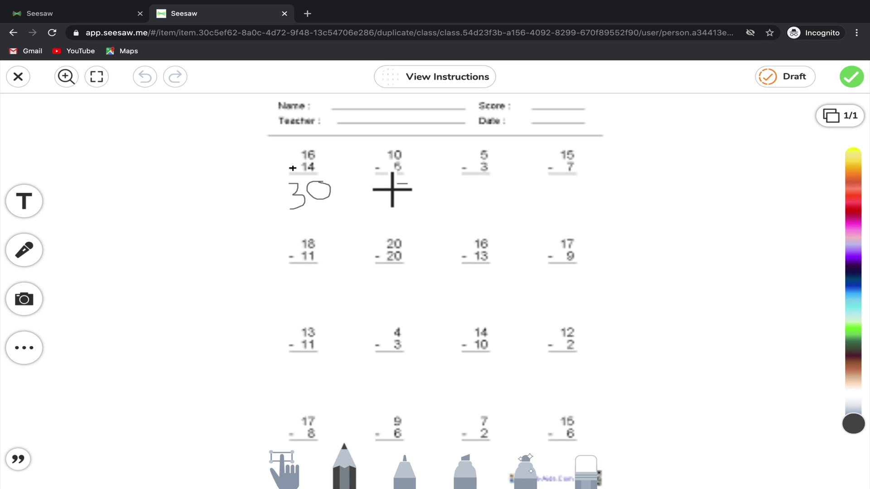
pyautogui.moveTo(392, 188); pyautogui.dragTo(390, 200)
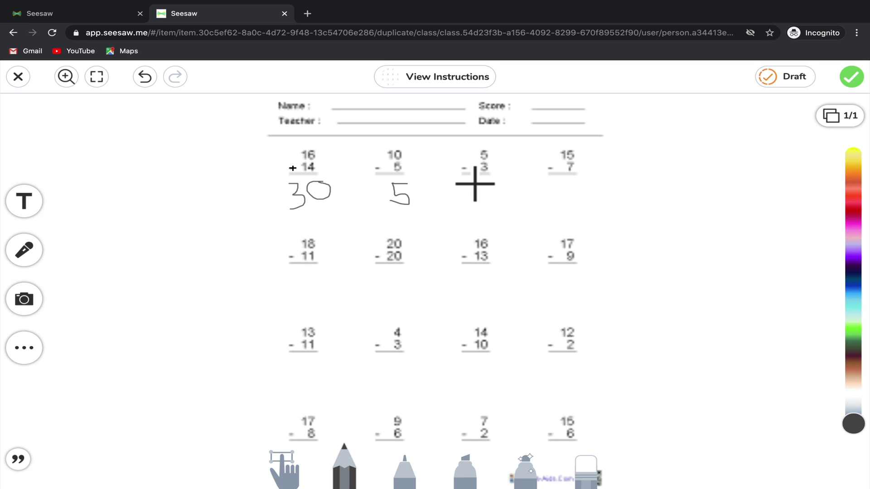
pyautogui.moveTo(481, 185)
pyautogui.mouseDown()
pyautogui.moveTo(481, 197)
pyautogui.moveTo(505, 199)
pyautogui.mouseUp()
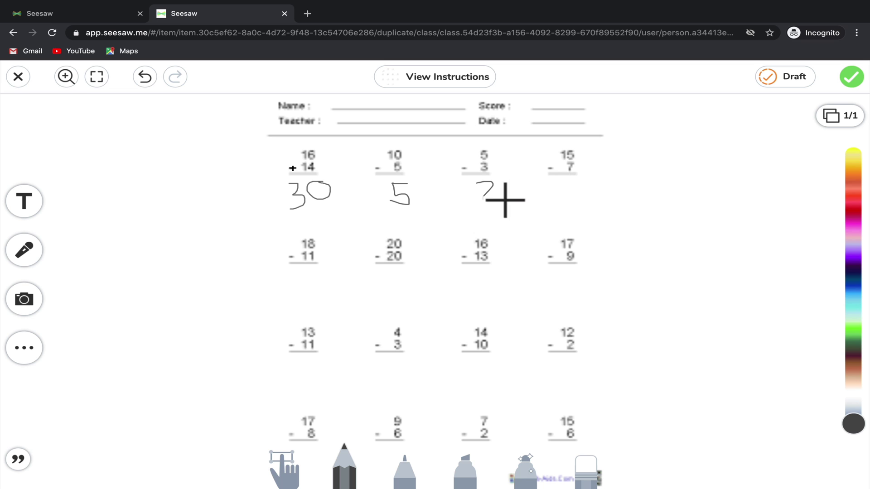
pyautogui.moveTo(564, 184)
pyautogui.mouseDown()
pyautogui.moveTo(577, 189)
pyautogui.moveTo(567, 202)
pyautogui.moveTo(581, 203)
pyautogui.mouseUp()
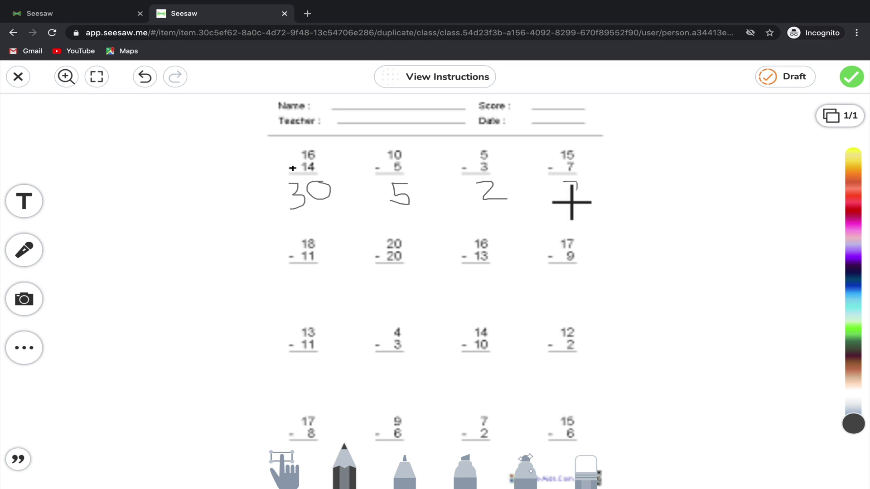
pyautogui.click(850, 77)
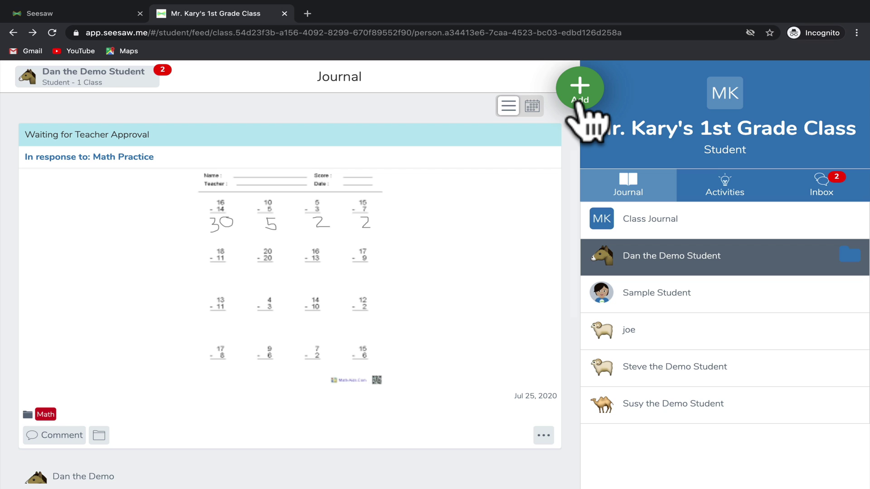
# - Start a new post and record a short video, finishing it with Done
pyautogui.click(580, 91)
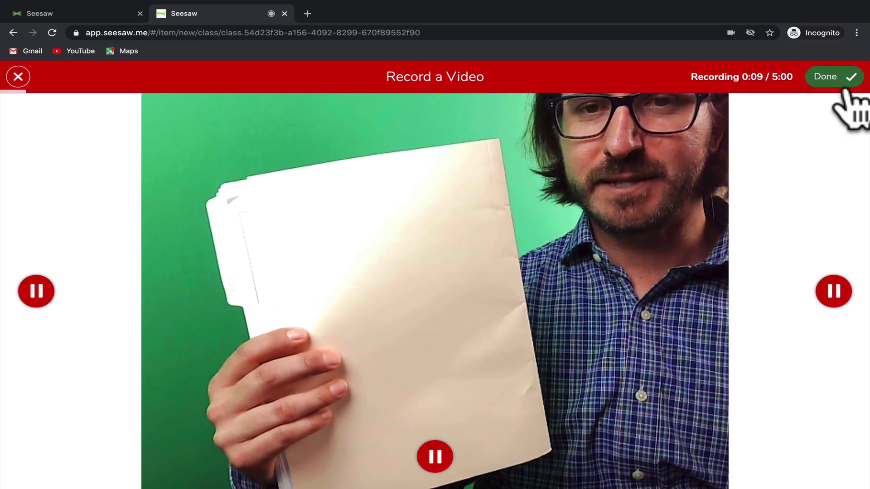
pyautogui.click(834, 77)
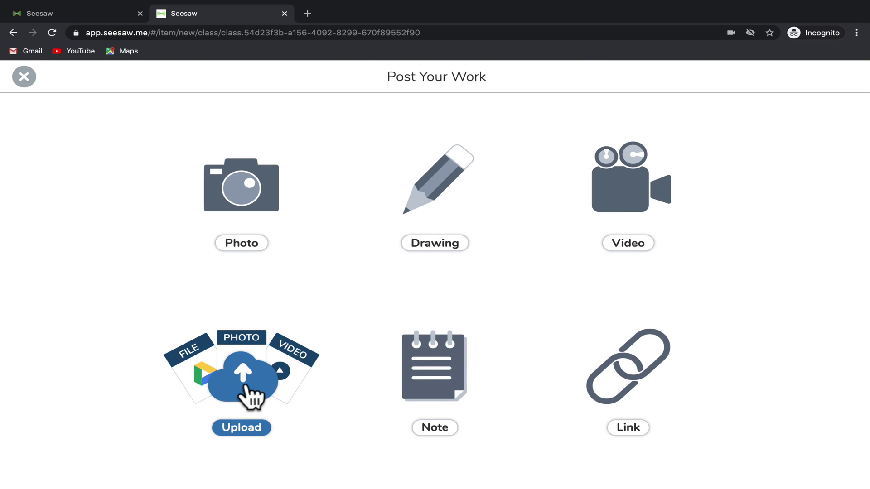
# - Try the Upload option, type 'This is my awesome essay' as a Note, then choose Link
pyautogui.click(248, 393)
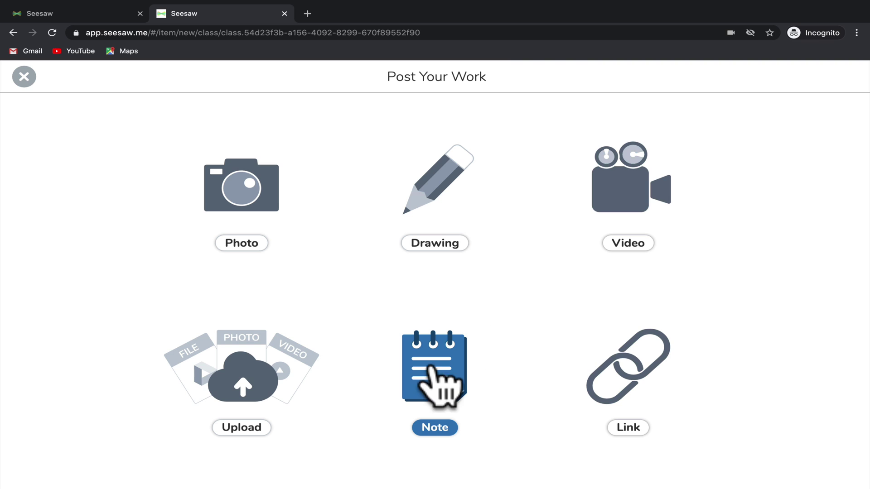
pyautogui.click(429, 368)
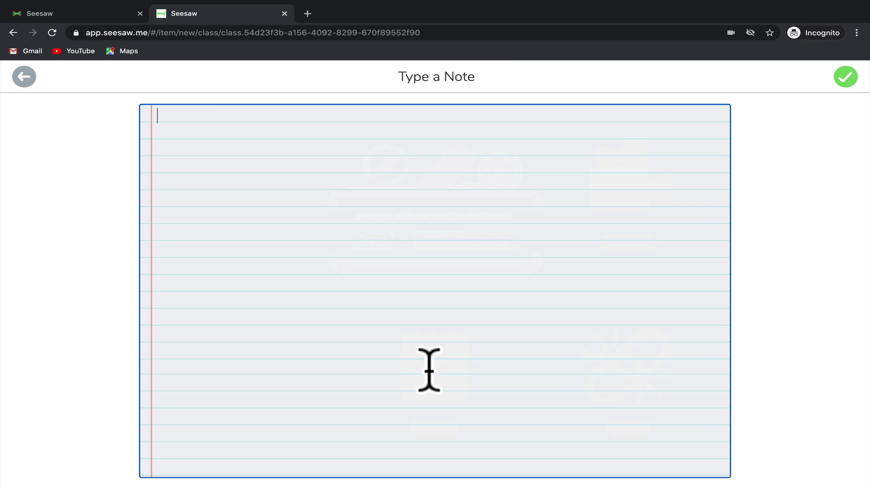
pyautogui.write('This is my ')
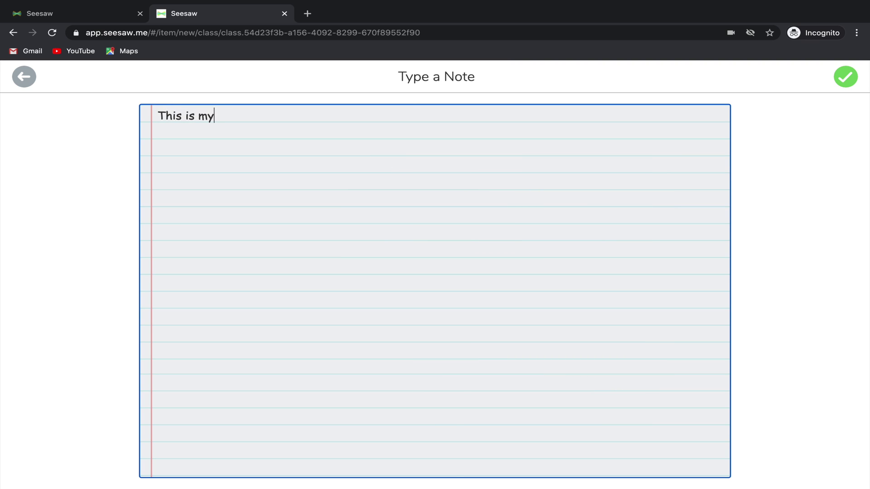
pyautogui.write('awesome essay')
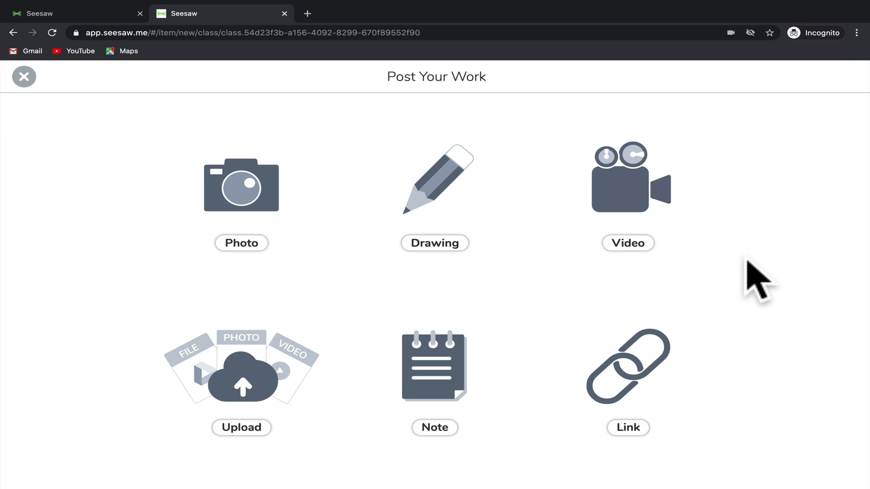
pyautogui.click(642, 359)
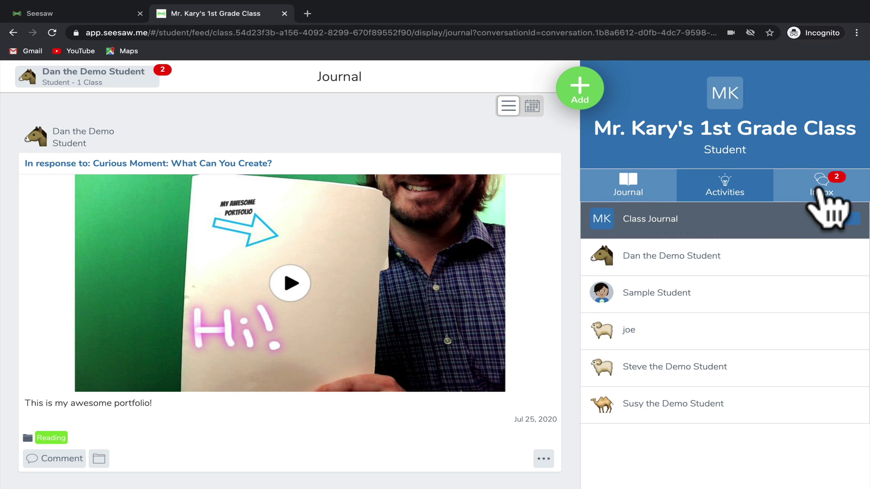
# - Read the 'Welcome, everybody!' inbox message, then view the recent notifications
pyautogui.click(819, 188)
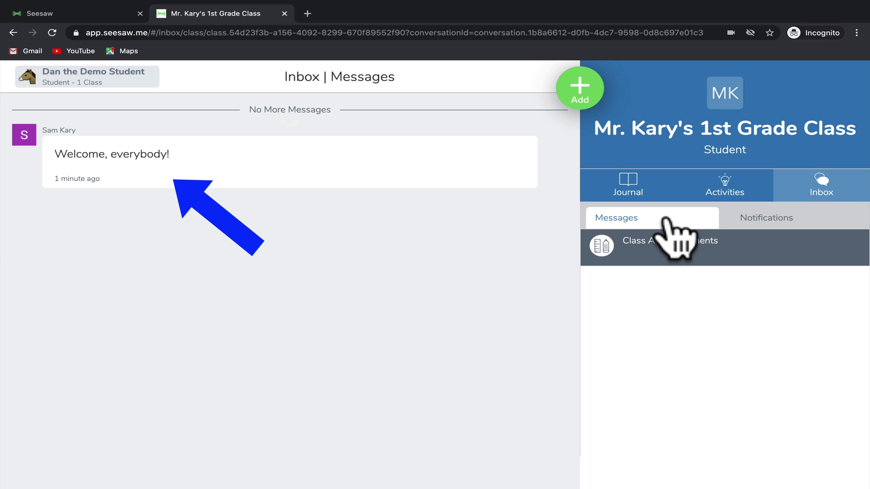
pyautogui.click(824, 219)
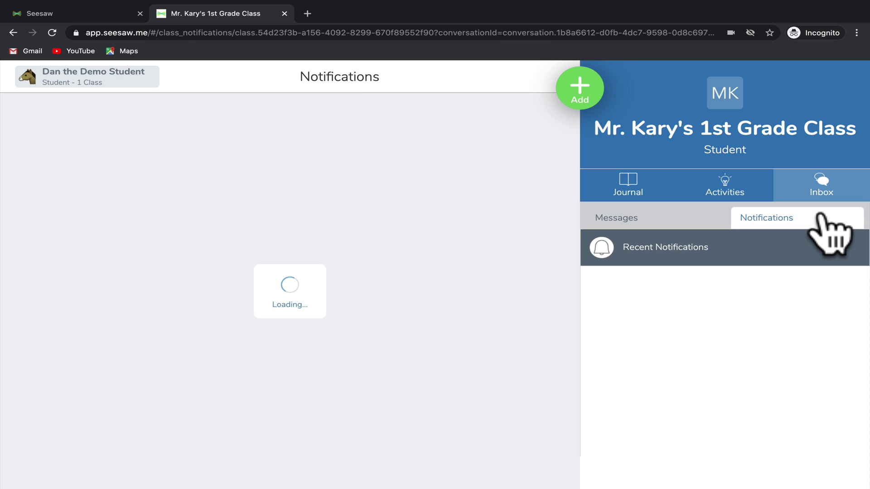